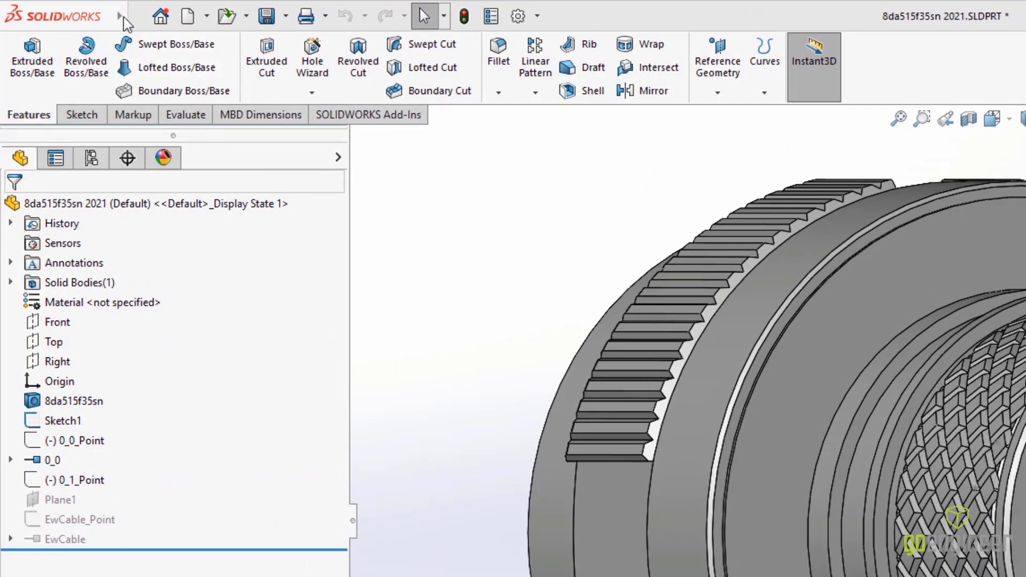
# Start the Create CPoint with manufacturer part command from the Tools menu
pyautogui.moveTo(122, 19)
pyautogui.click(211, 17)
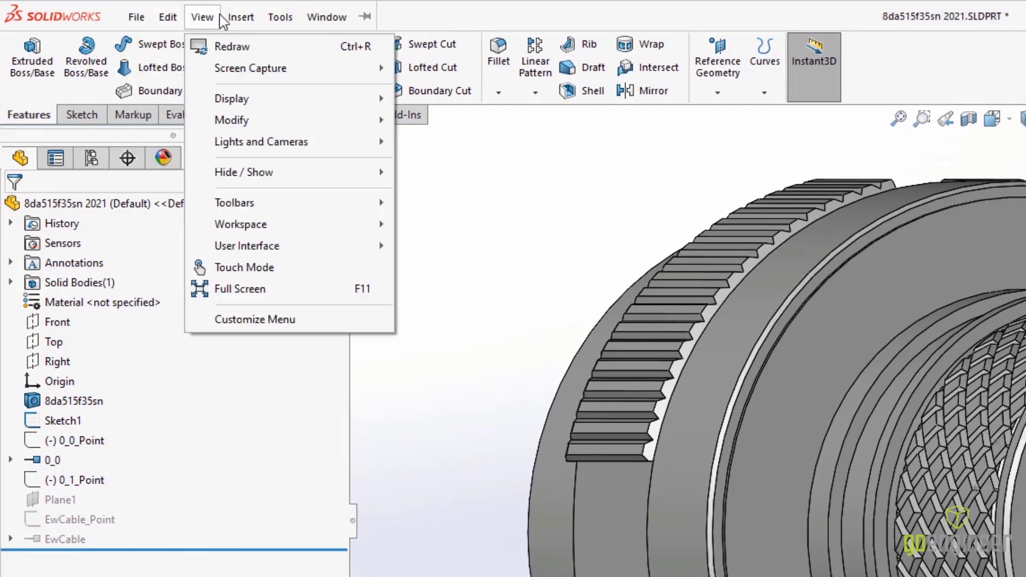
pyautogui.moveTo(362, 131)
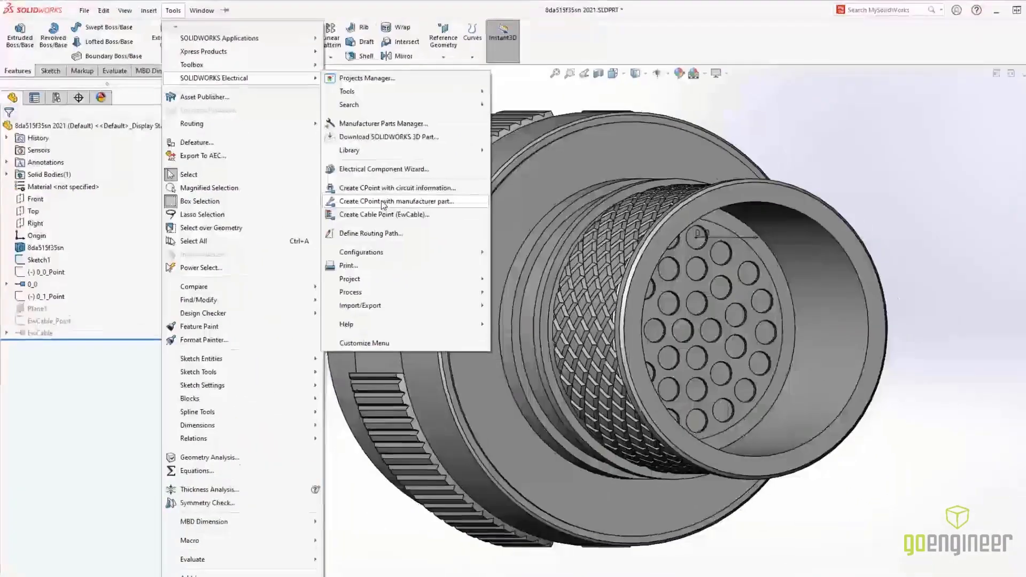
pyautogui.click(620, 327)
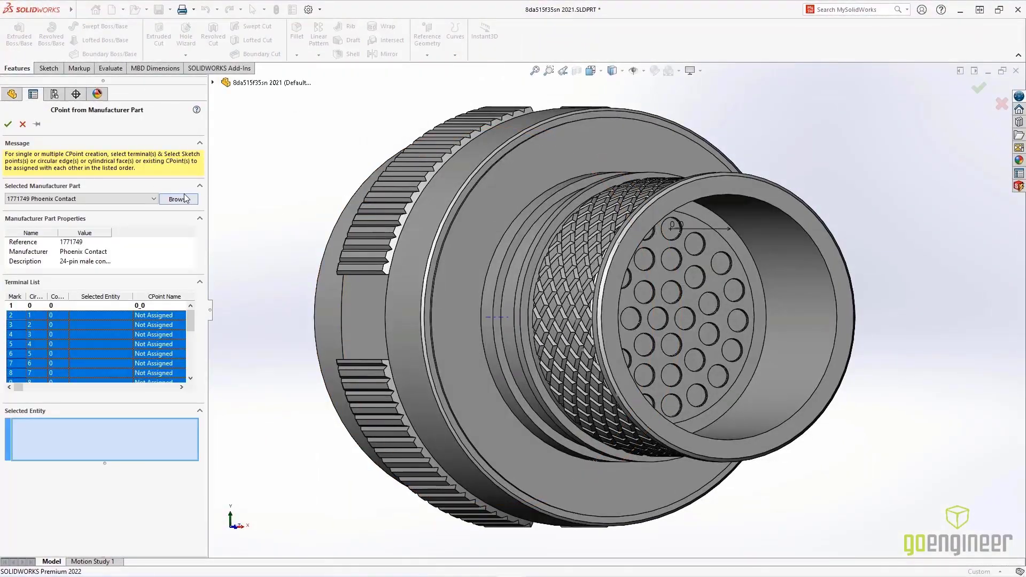
# Search the manufacturer-part catalogue for reference 1771749 with Manufacturer set to <All>
pyautogui.click(178, 199)
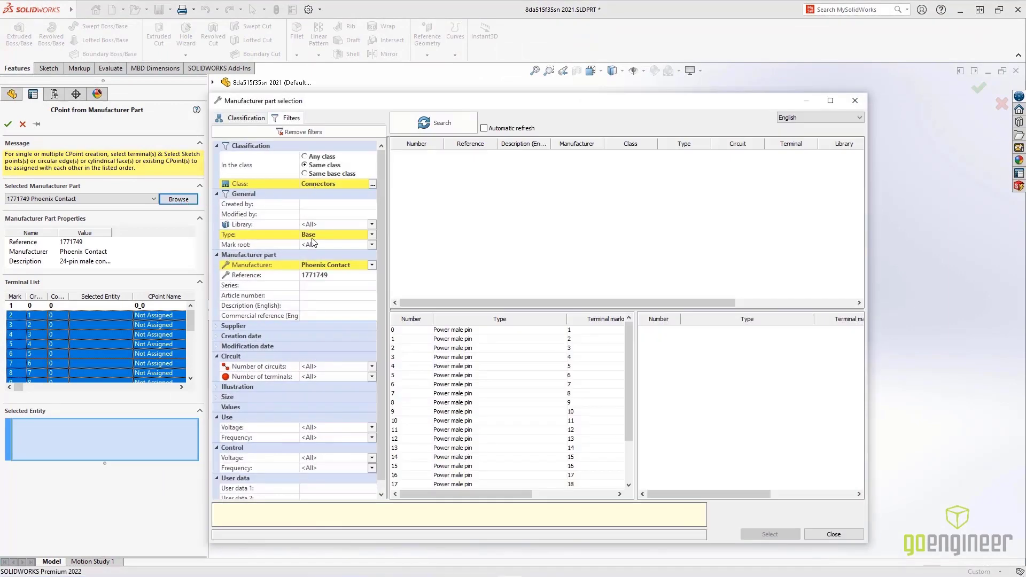
pyautogui.click(302, 276)
pyautogui.click(372, 265)
pyautogui.click(308, 276)
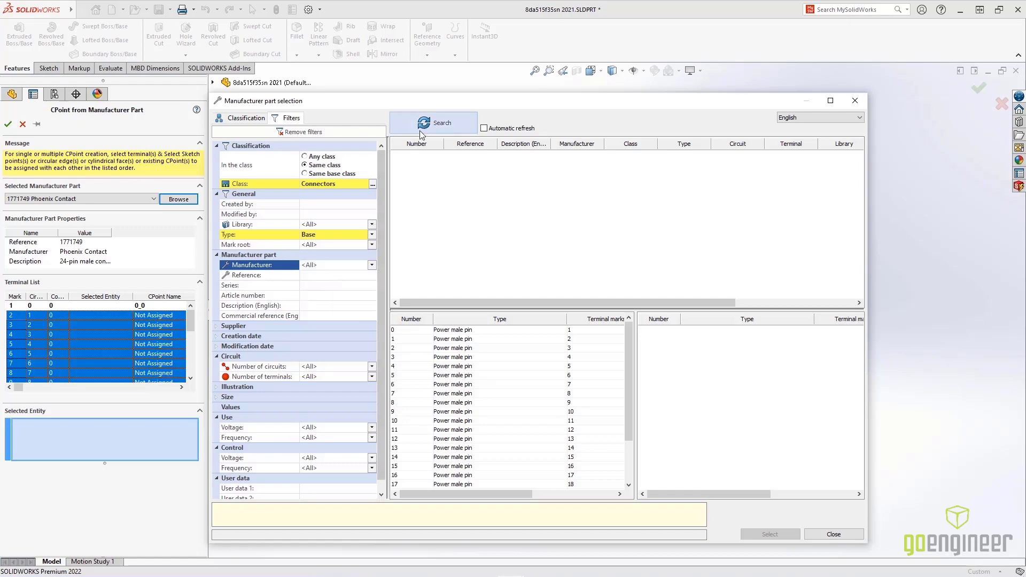
pyautogui.click(447, 133)
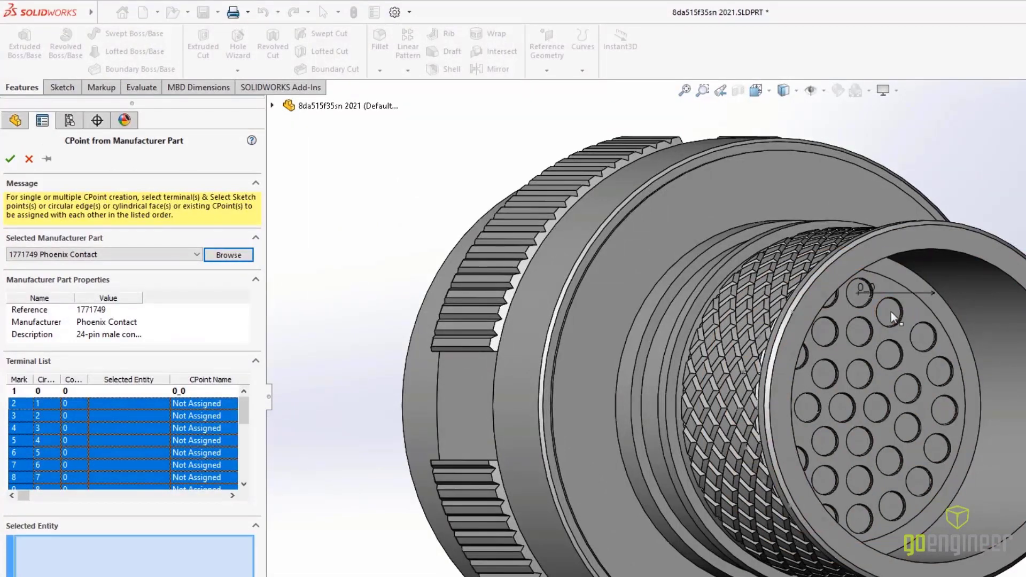
# Pick three pin-hole sketch points for terminal rows 2–4 and confirm the CPoints
pyautogui.click(890, 312)
pyautogui.click(920, 337)
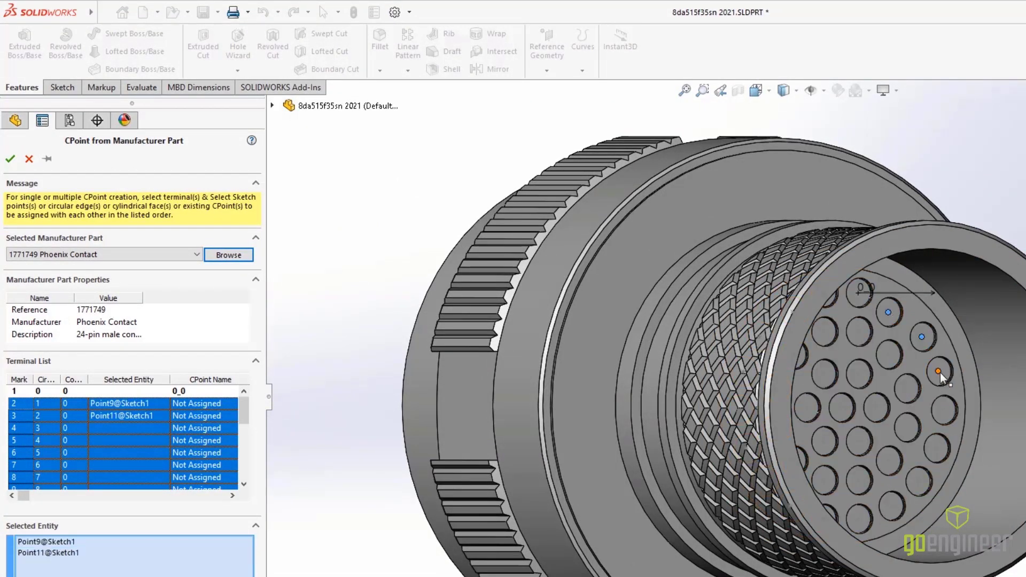
pyautogui.click(938, 371)
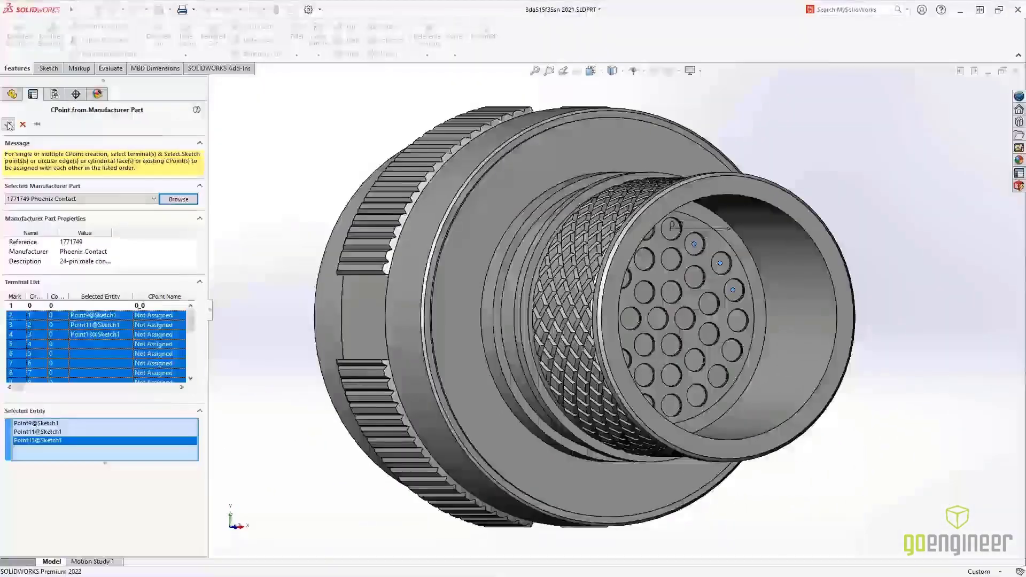
pyautogui.click(10, 159)
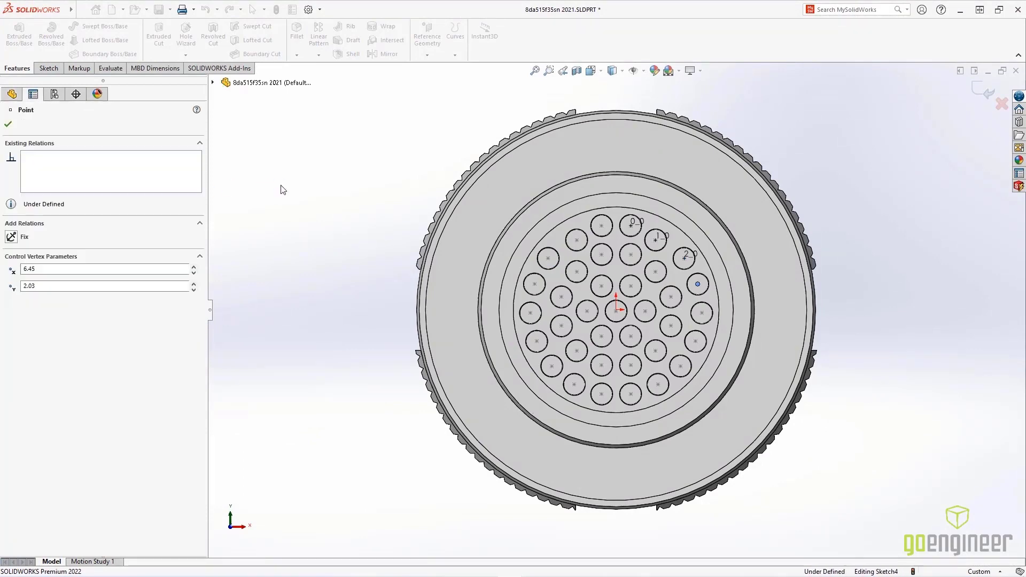
# Orbit the connector, then start another CPoint from a manufacturer part through the Insert menu
pyautogui.moveTo(282, 190); pyautogui.dragTo(303, 204, button='middle')
pyautogui.click(81, 10)
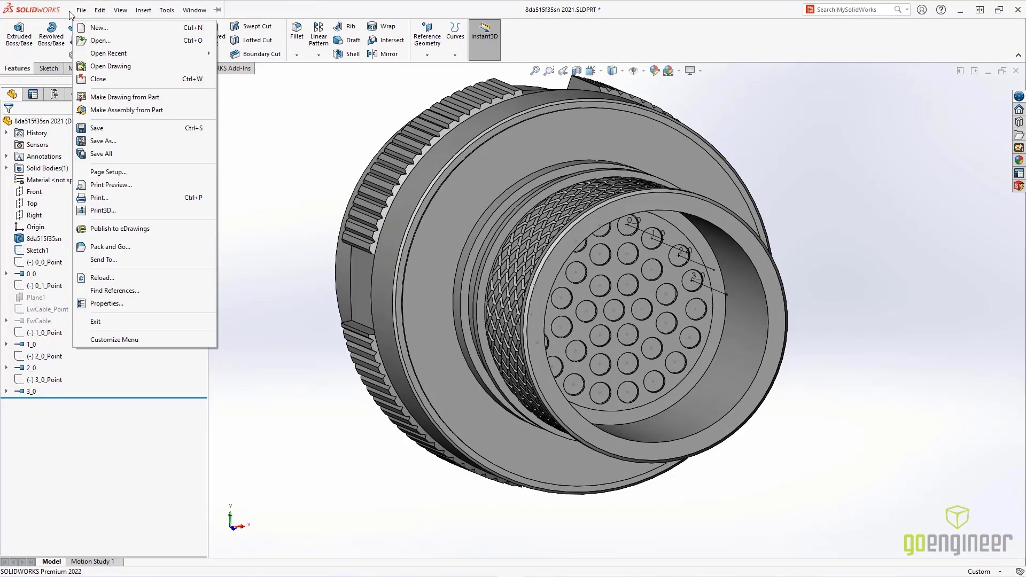
pyautogui.click(144, 10)
pyautogui.moveTo(270, 67)
pyautogui.click(384, 194)
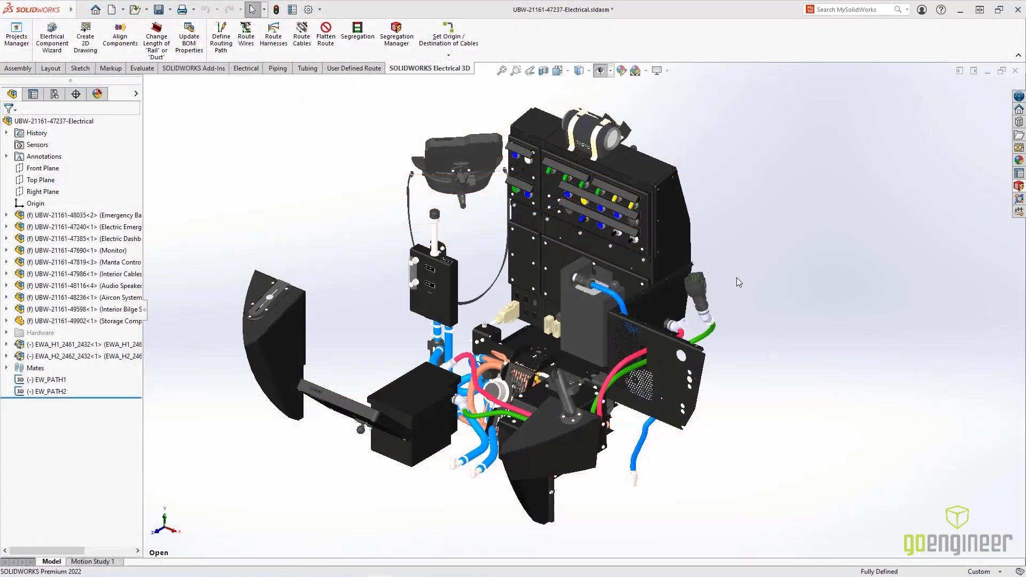
# Zoom into the routed hoses and cables, orbit around them, and open the routing Design Library
pyautogui.click(516, 74)
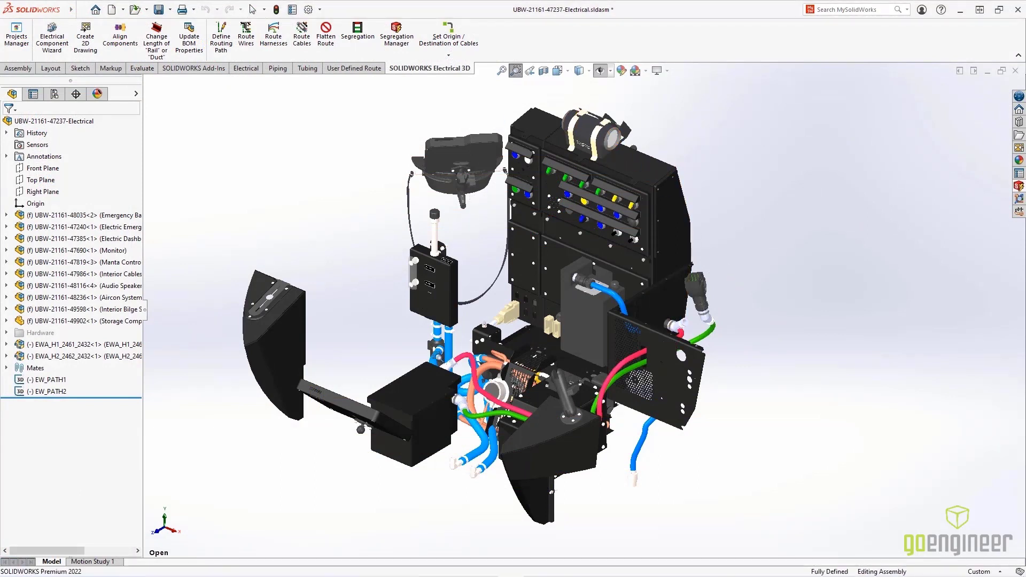
pyautogui.moveTo(416, 420); pyautogui.dragTo(510, 320)
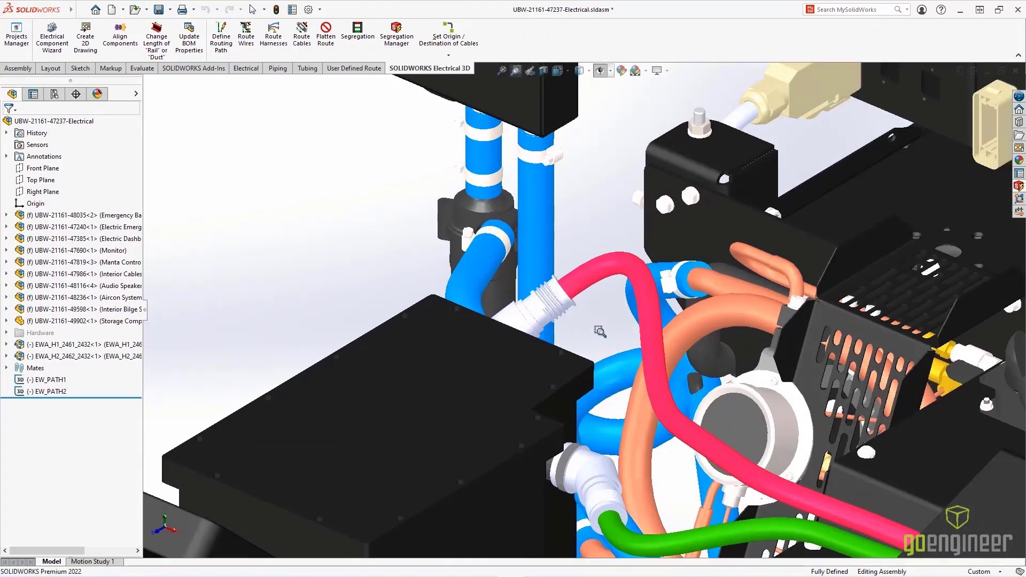
pyautogui.moveTo(600, 328); pyautogui.dragTo(538, 321, button='middle')
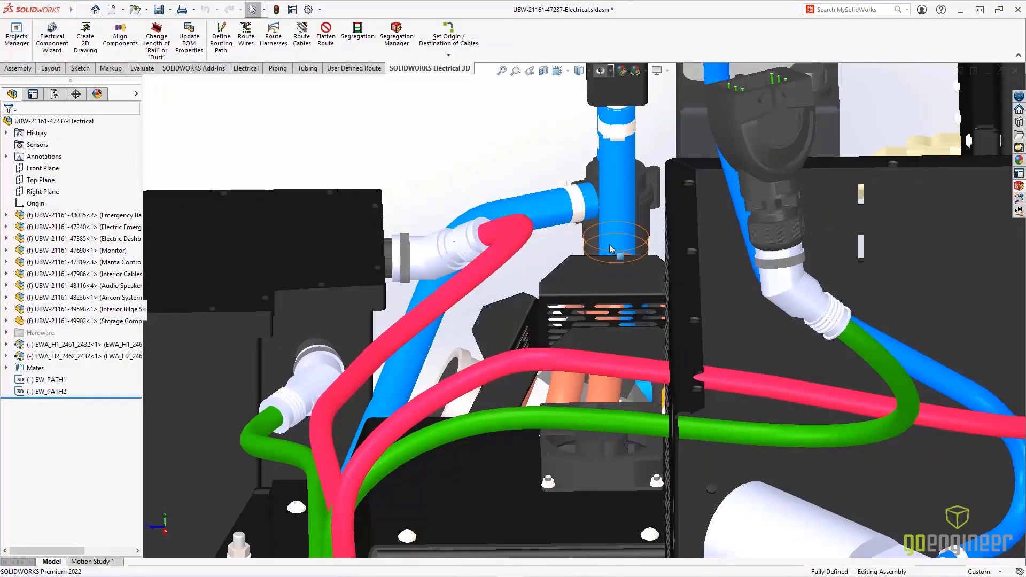
pyautogui.click(1019, 122)
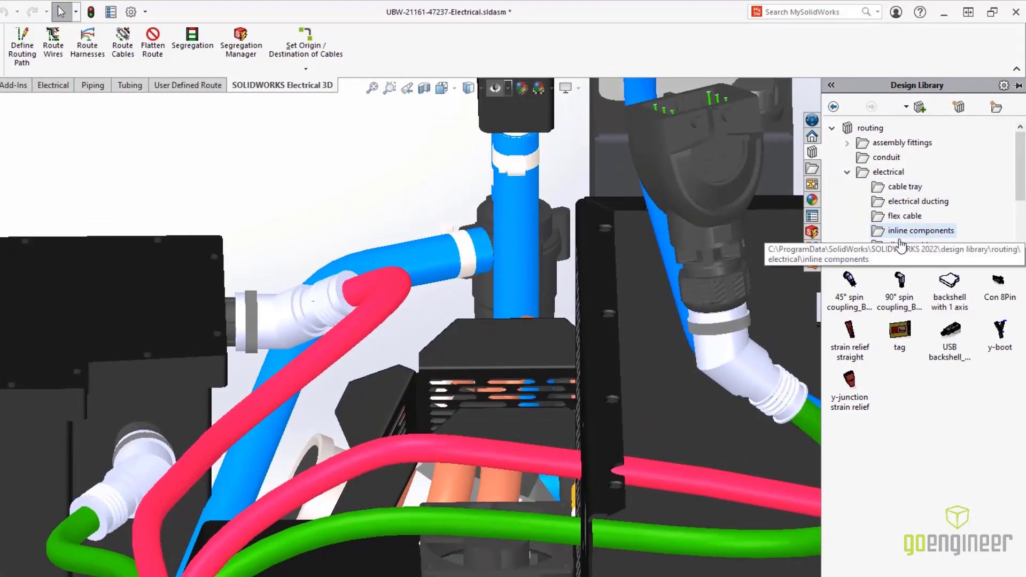
# Preview the inline routing components listed in the Design Library
pyautogui.moveTo(851, 282)
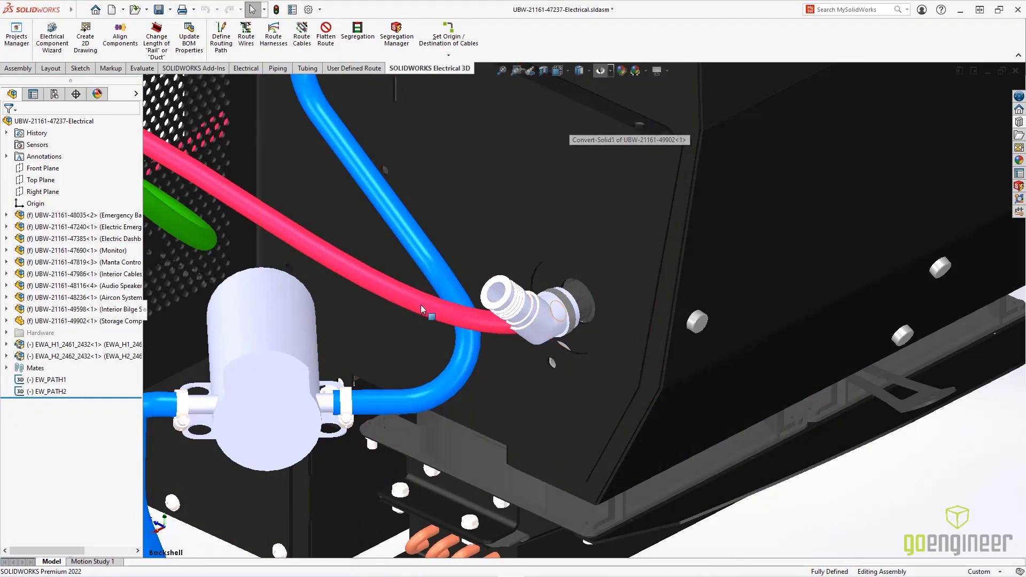
# Start editing the cable's route in the assembly
pyautogui.click(422, 309)
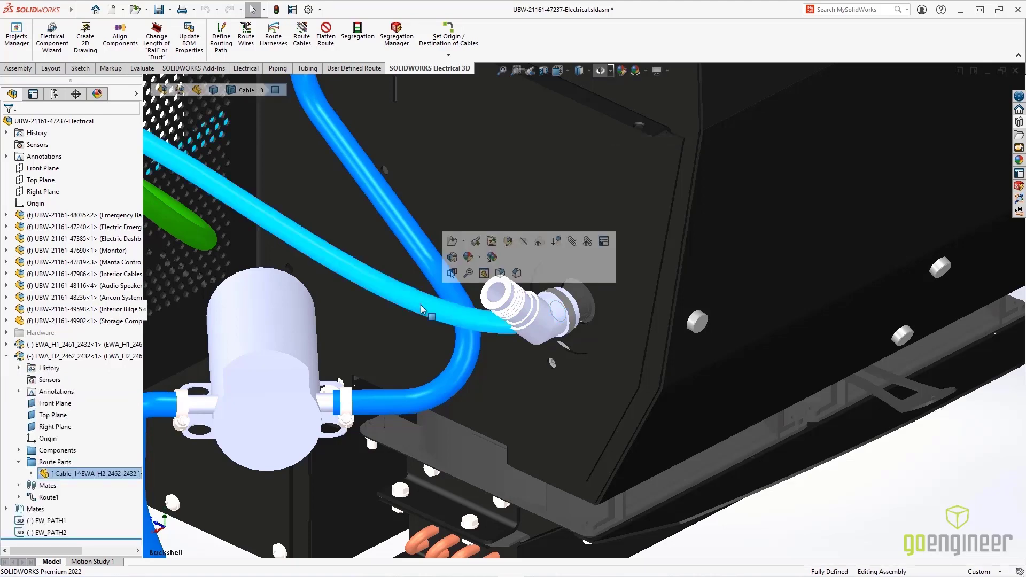
pyautogui.rightClick(422, 308)
pyautogui.click(454, 253)
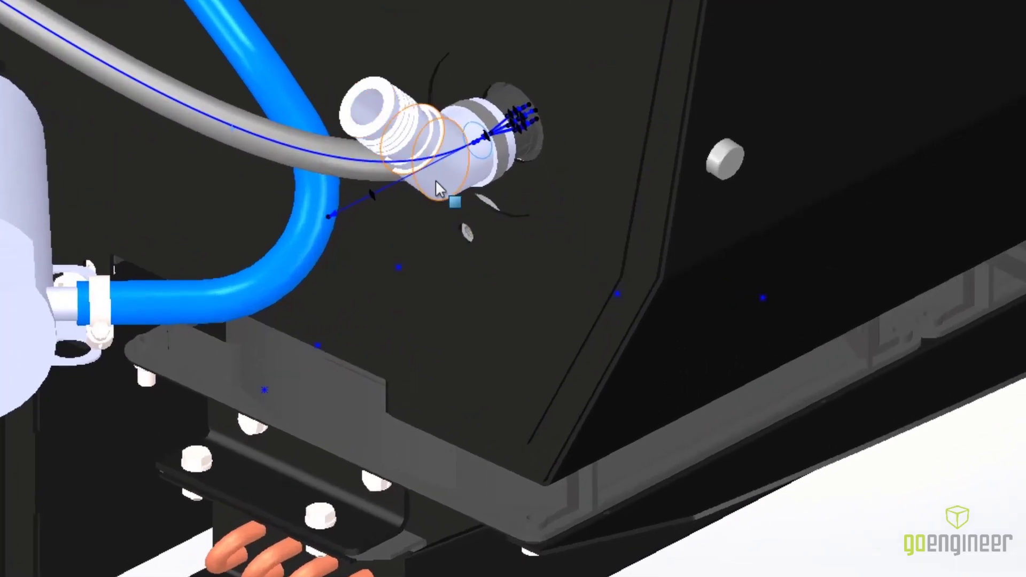
# Align the coupling's Axis 1 to route Spline23, apply, and exit the route sketch
pyautogui.click(529, 334)
pyautogui.rightClick(432, 181)
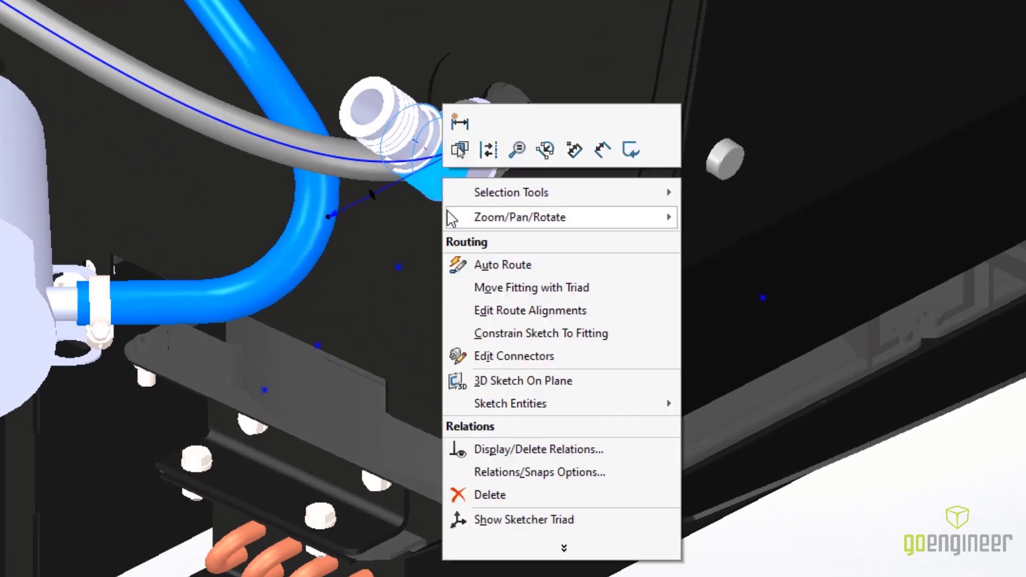
pyautogui.click(505, 311)
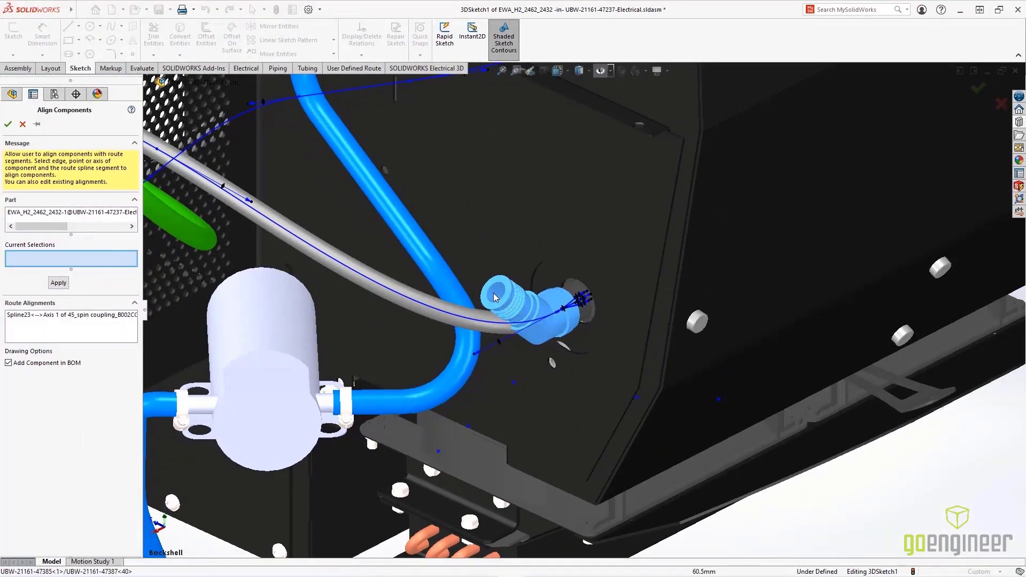
pyautogui.click(418, 306)
pyautogui.click(497, 297)
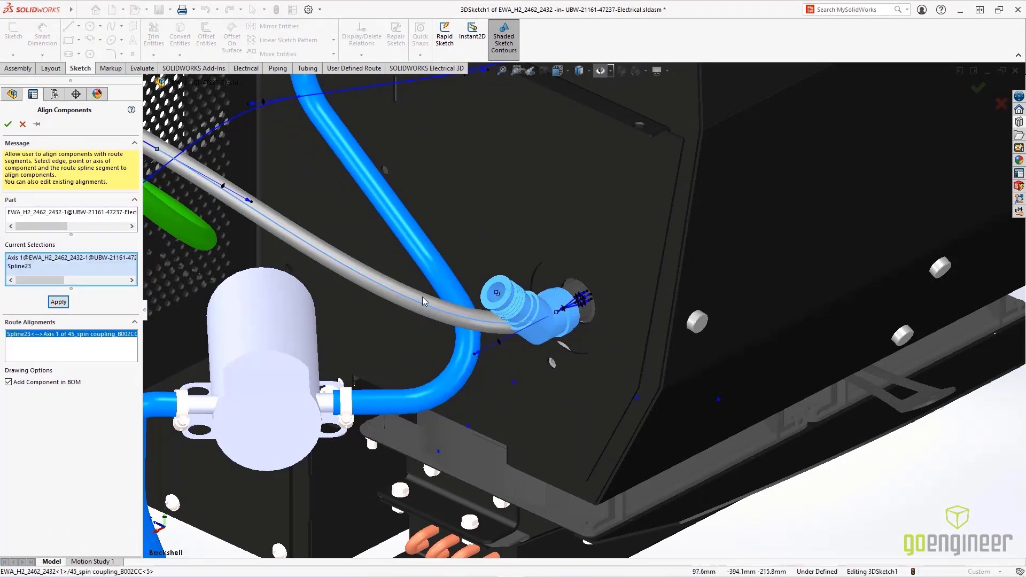
pyautogui.click(59, 302)
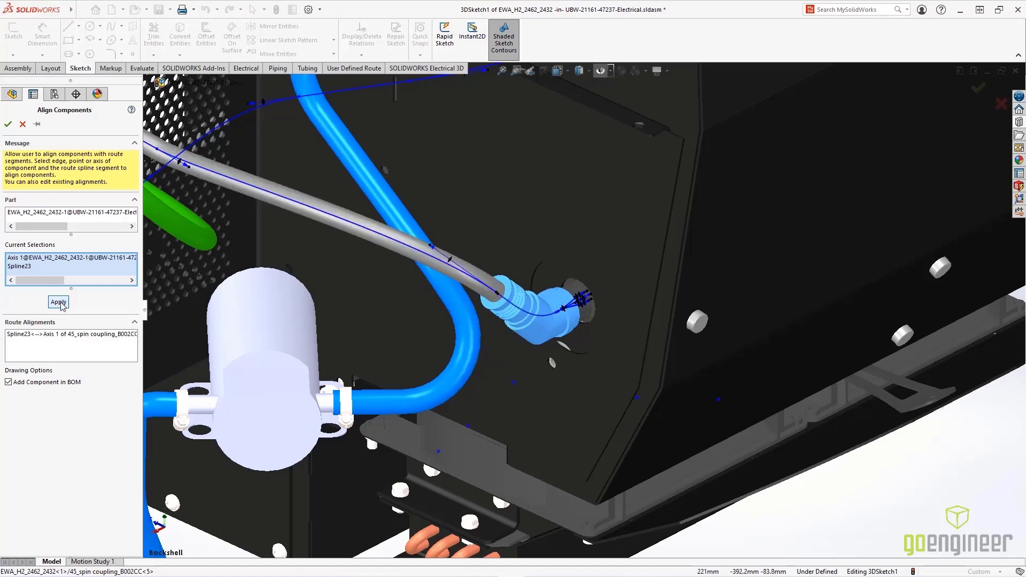
pyautogui.click(8, 125)
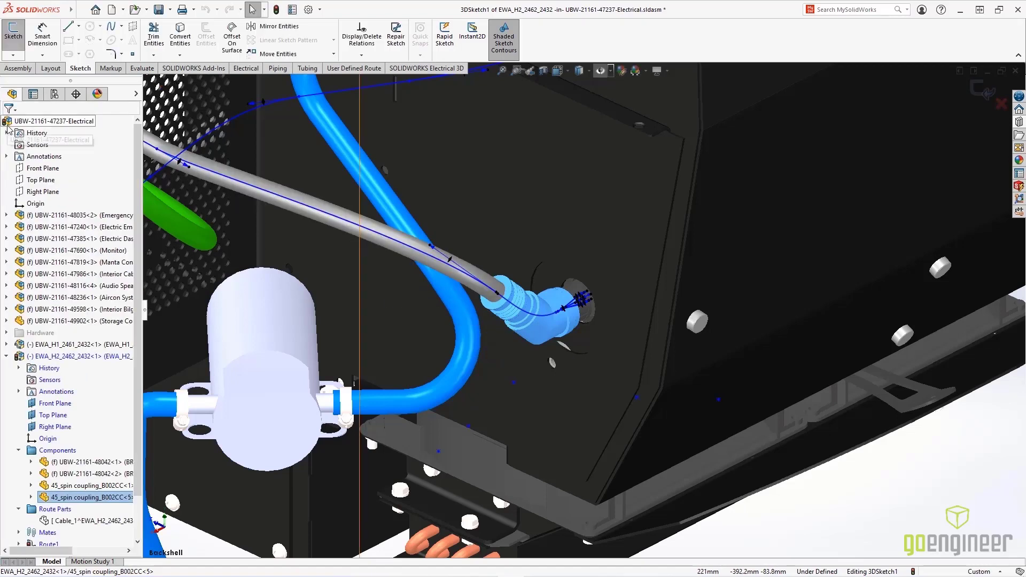
pyautogui.click(990, 96)
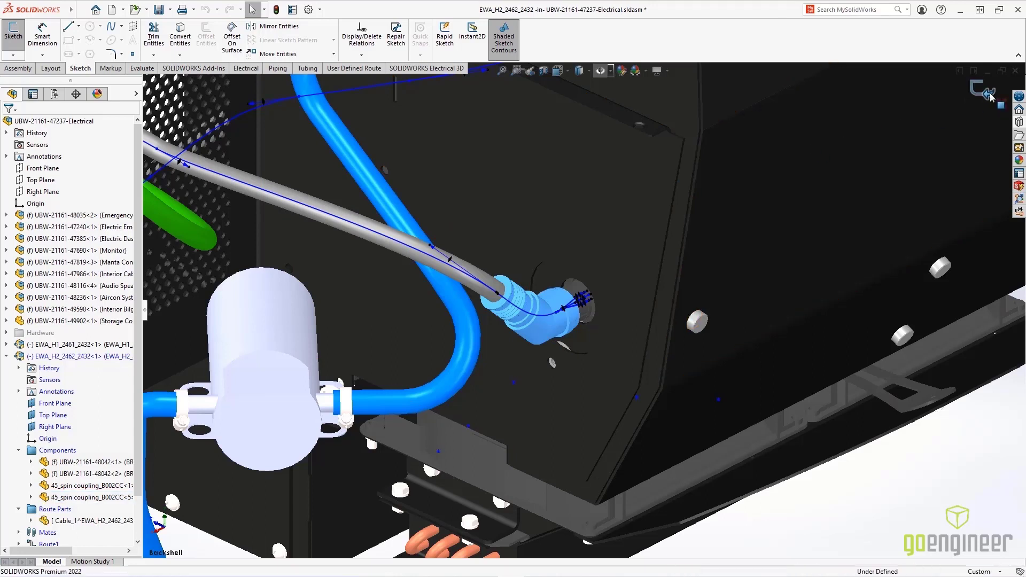
# Exit the route subassembly and flatten EWA_H2_2462_2432-1 for manufacture, generating its drawing
pyautogui.click(990, 95)
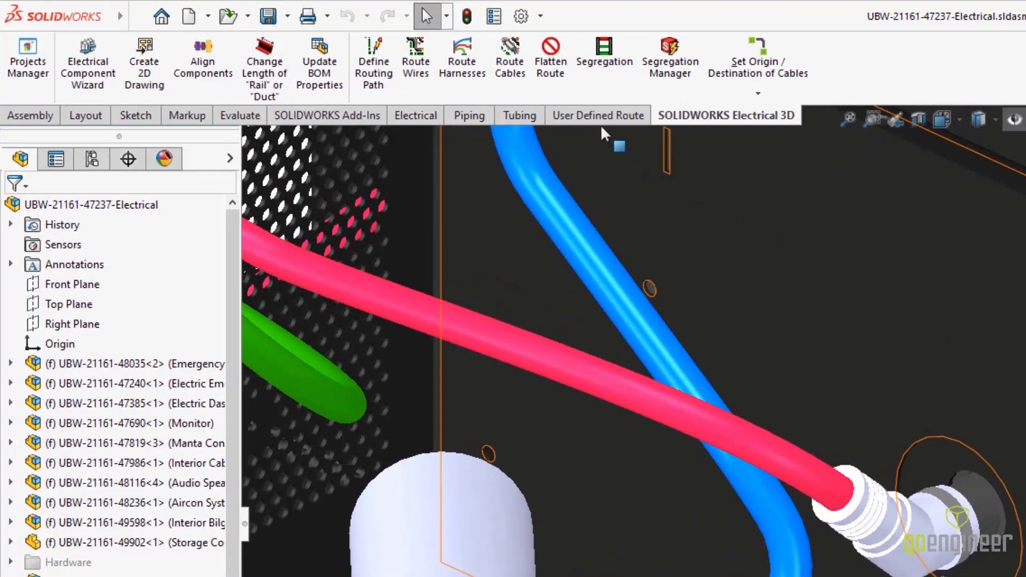
pyautogui.click(550, 59)
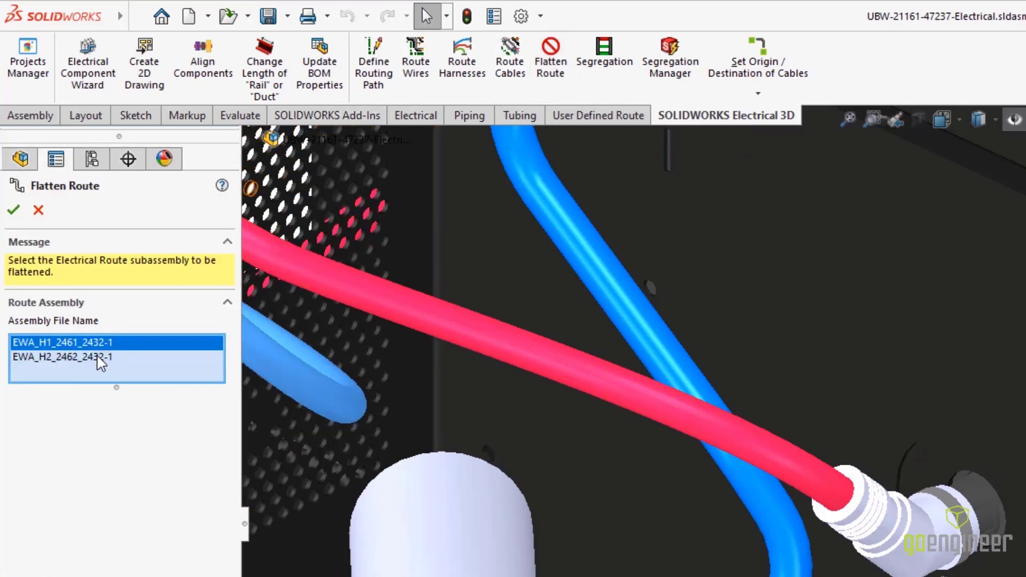
pyautogui.click(99, 356)
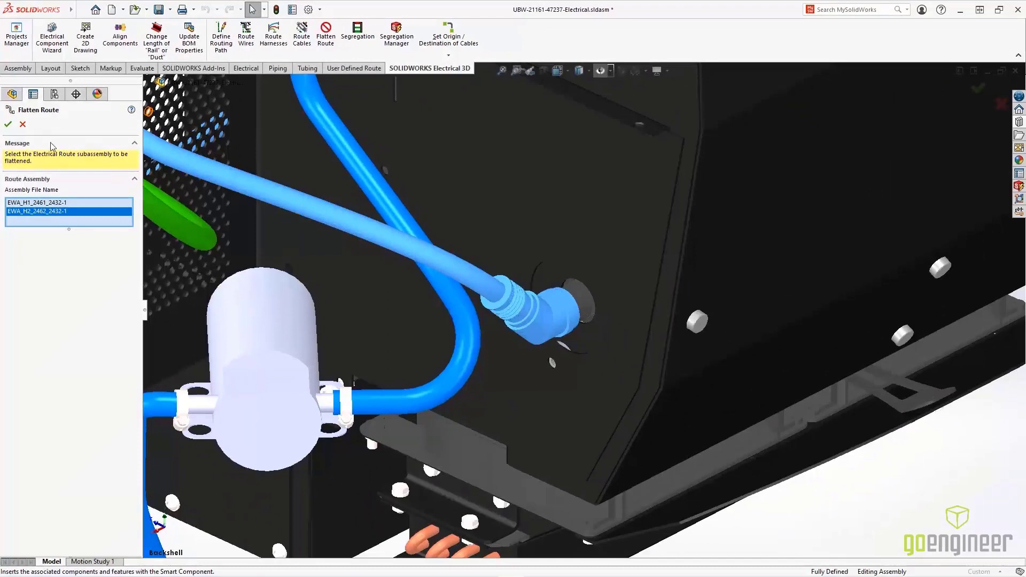
pyautogui.click(9, 125)
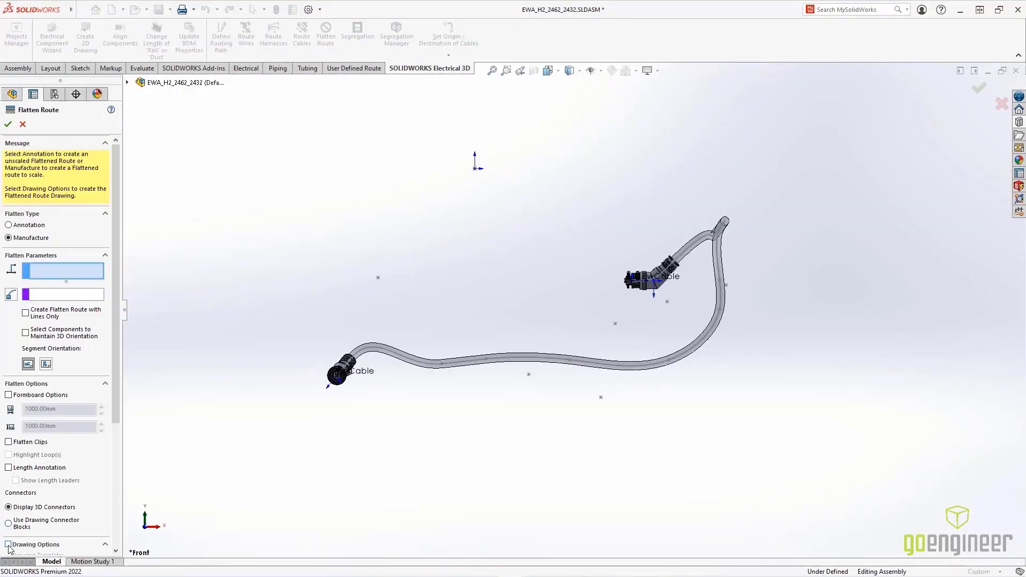
pyautogui.click(9, 124)
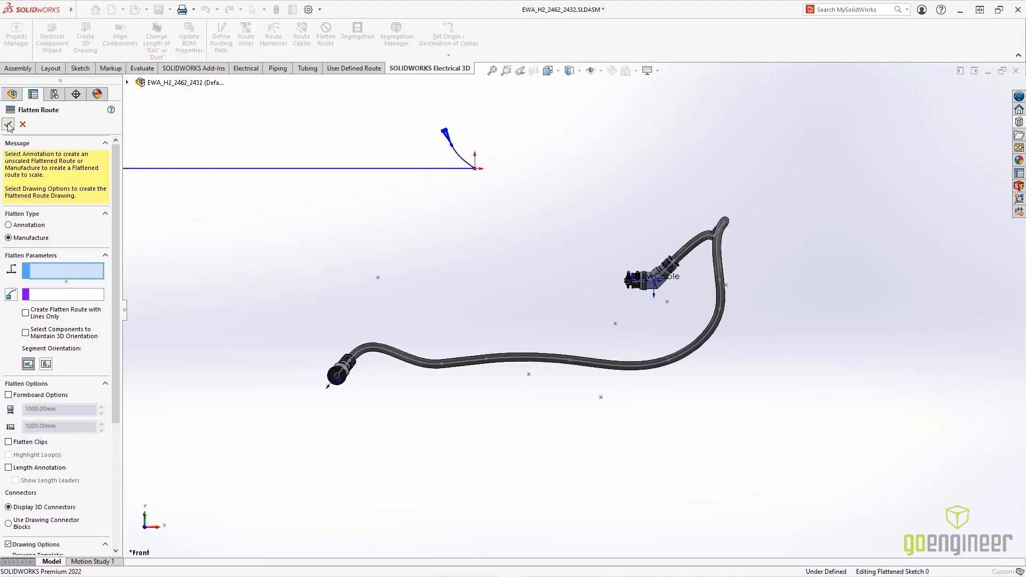
pyautogui.click(8, 125)
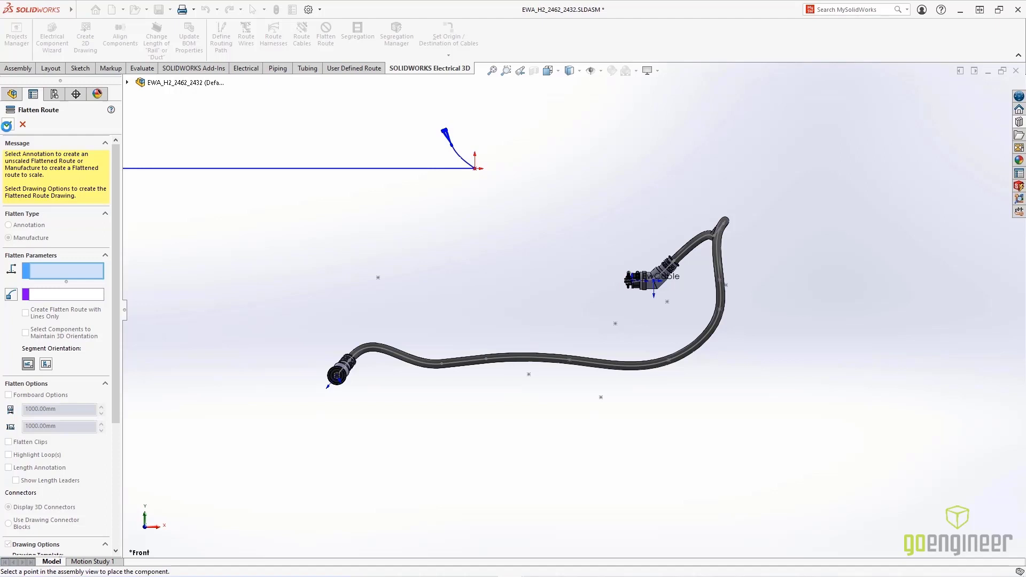
pyautogui.click(6, 126)
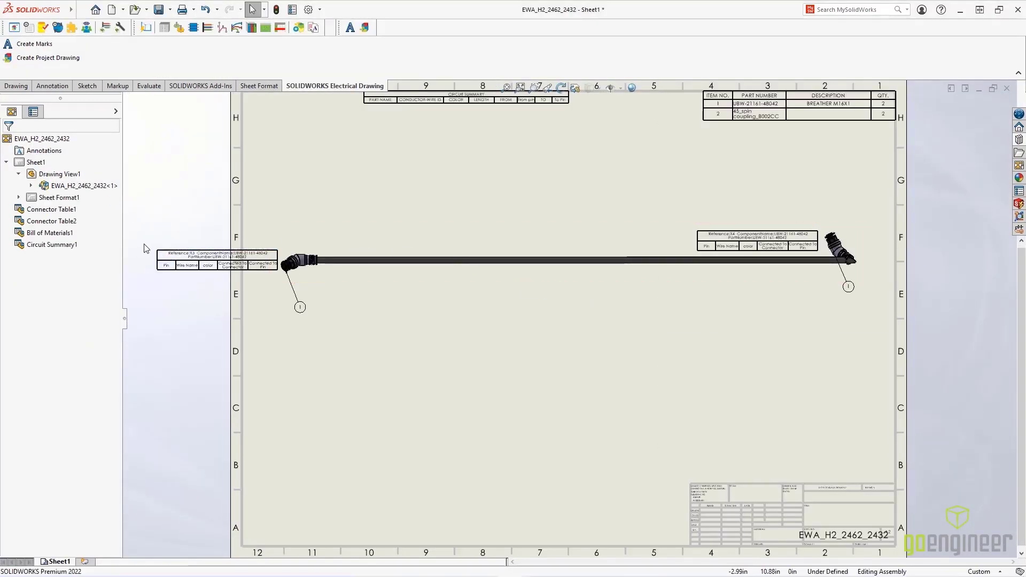
# Move the left connector table below the cable and select the right connector's balloon
pyautogui.moveTo(153, 244); pyautogui.dragTo(266, 335)
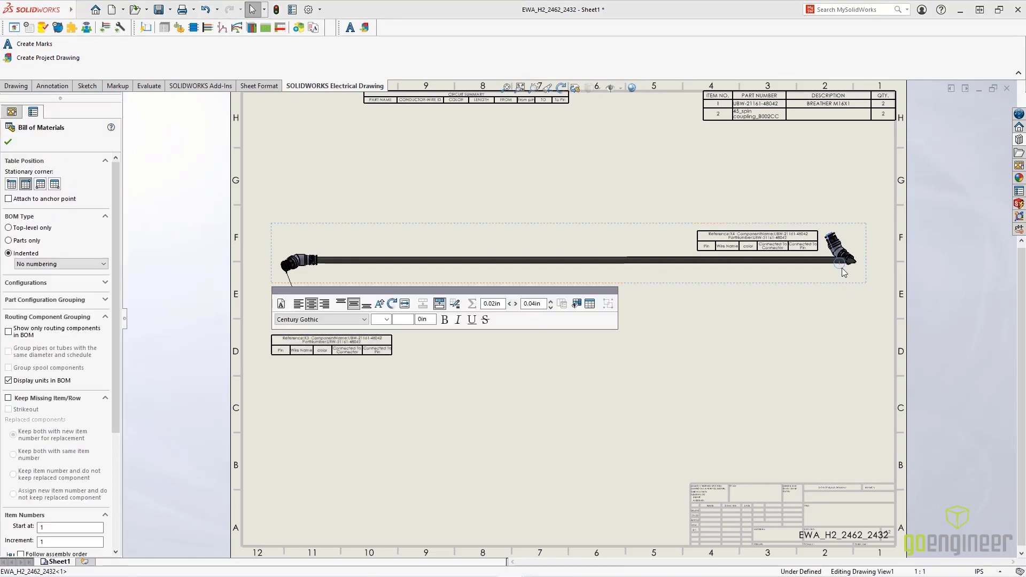
pyautogui.click(800, 198)
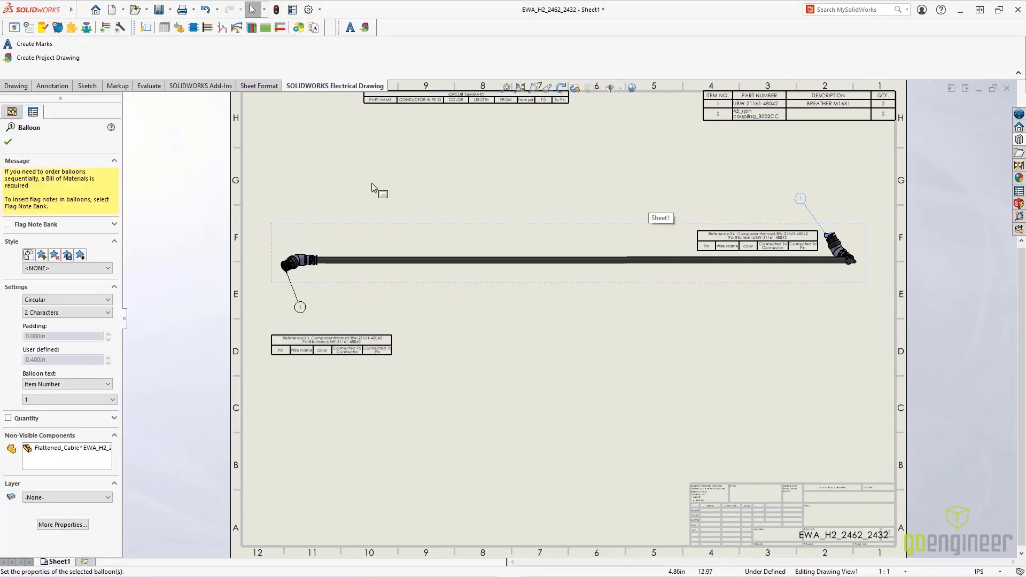